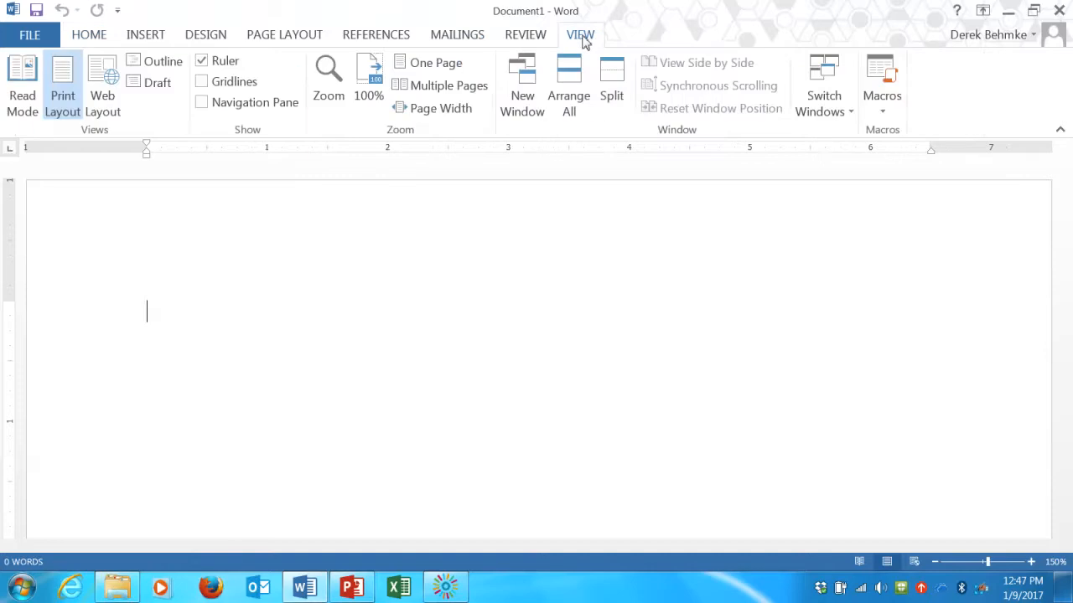
Enter the reactant side of the equation in the blank document as plain text: Pb2+(aq) + SO42-(aq).
click(329, 88)
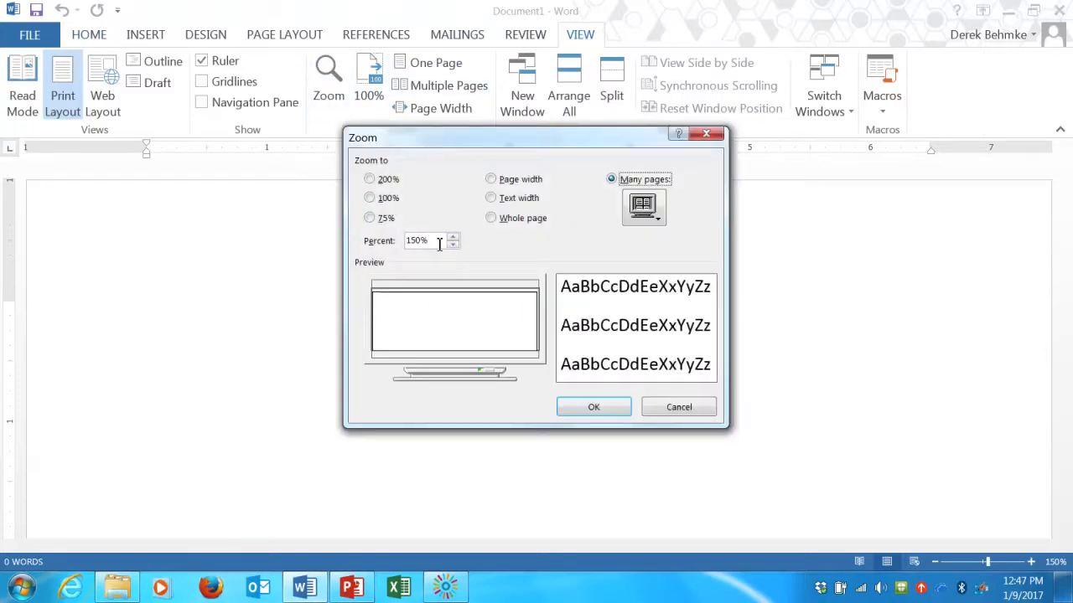
click(593, 406)
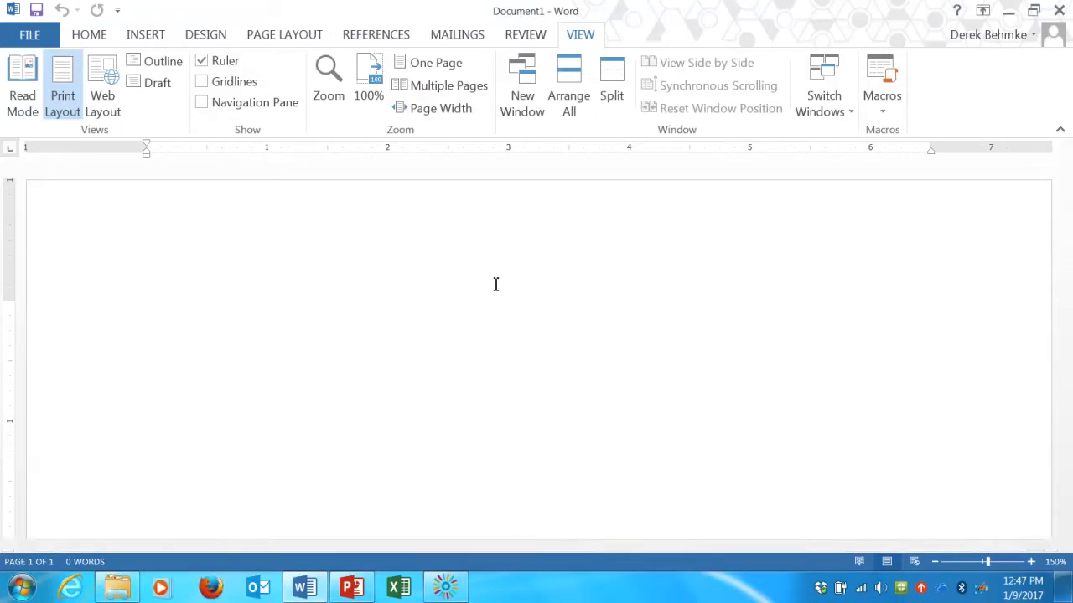
text(Pb2)
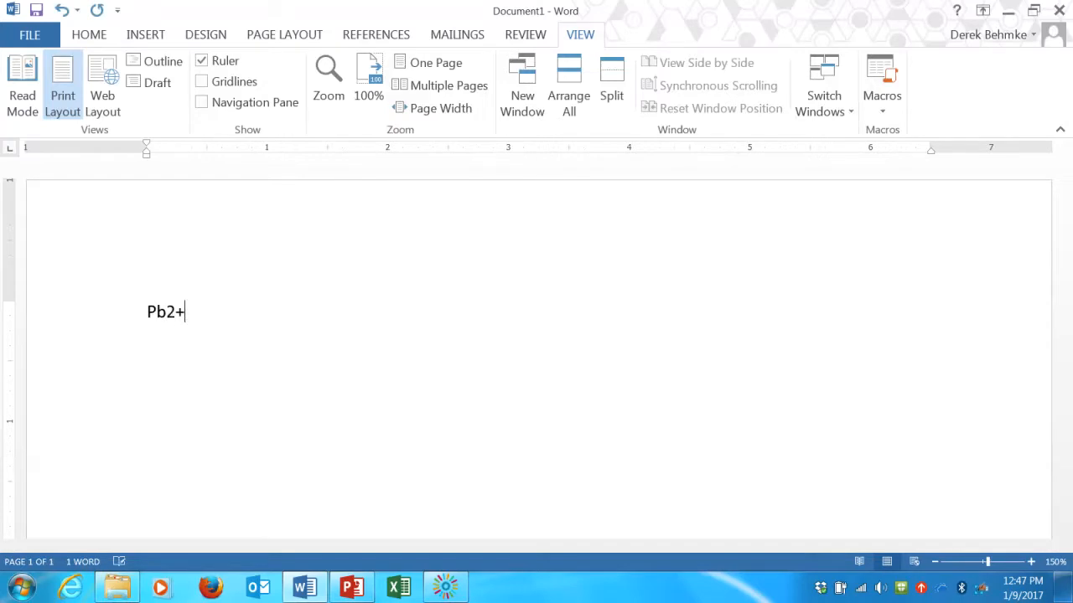
text(+(aq) )
text(= )
text( SO)
text(4)
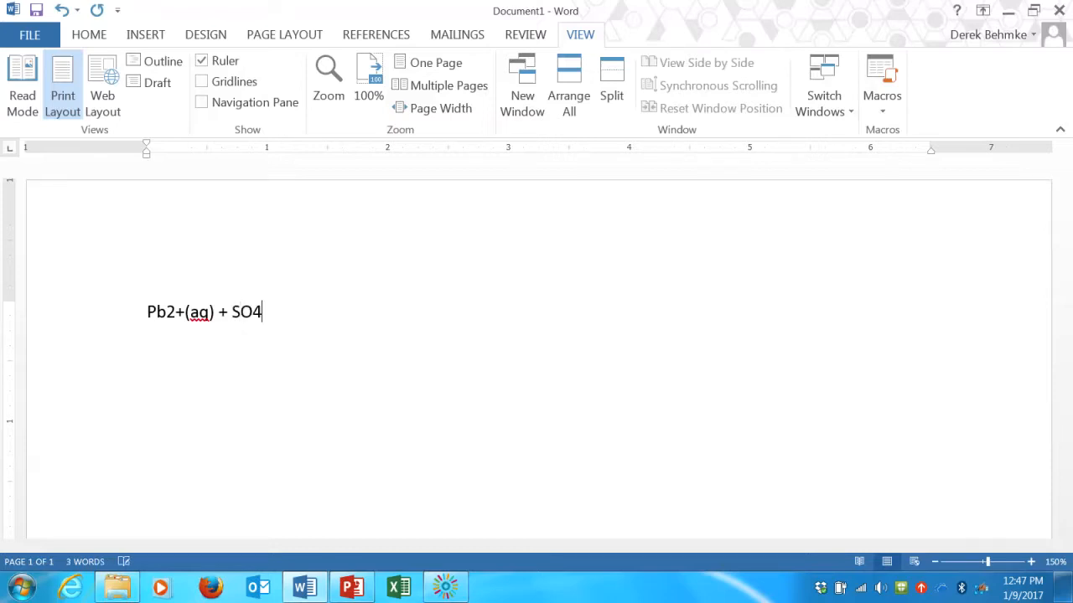
text(2-)
text((sq)
key(BackSpace)
key(BackSpace)
text(aq))
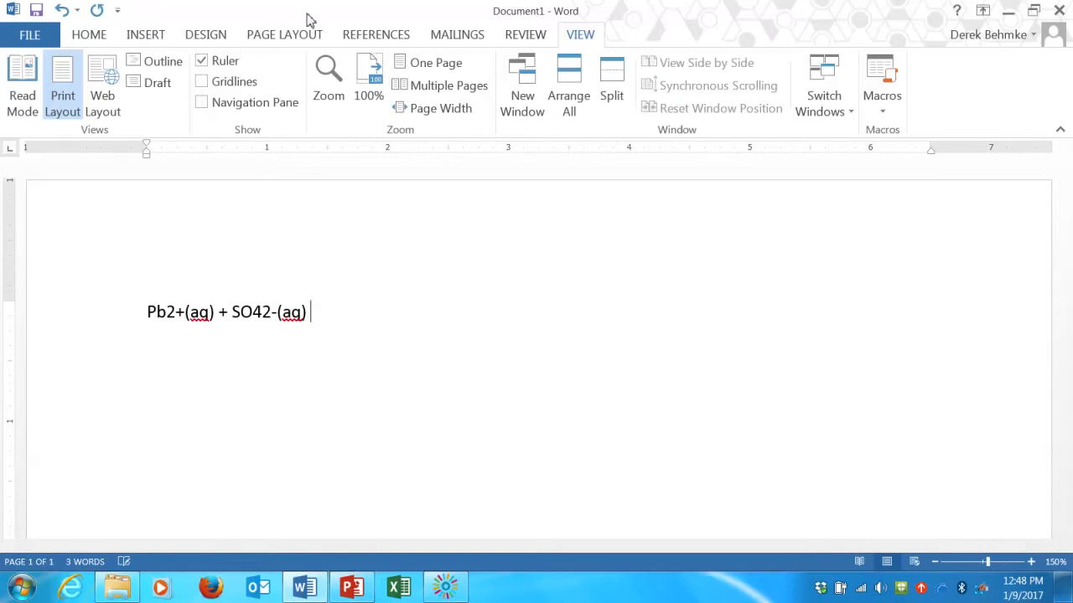
Insert the Rightwards Arrow symbol (character code 2192) after the reactants and add the product PbSO4(s).
click(159, 37)
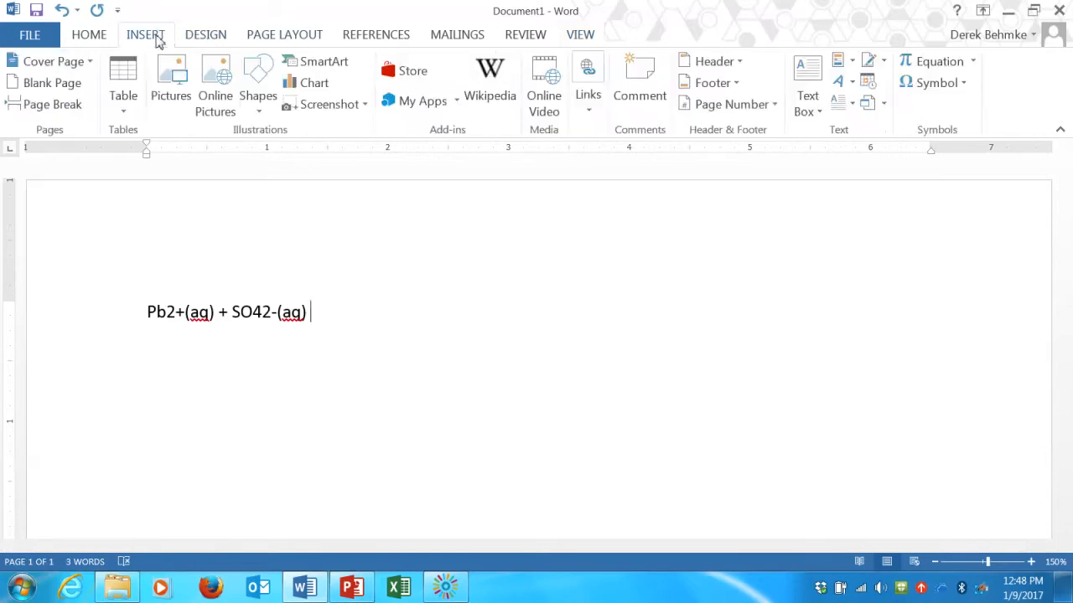
click(955, 90)
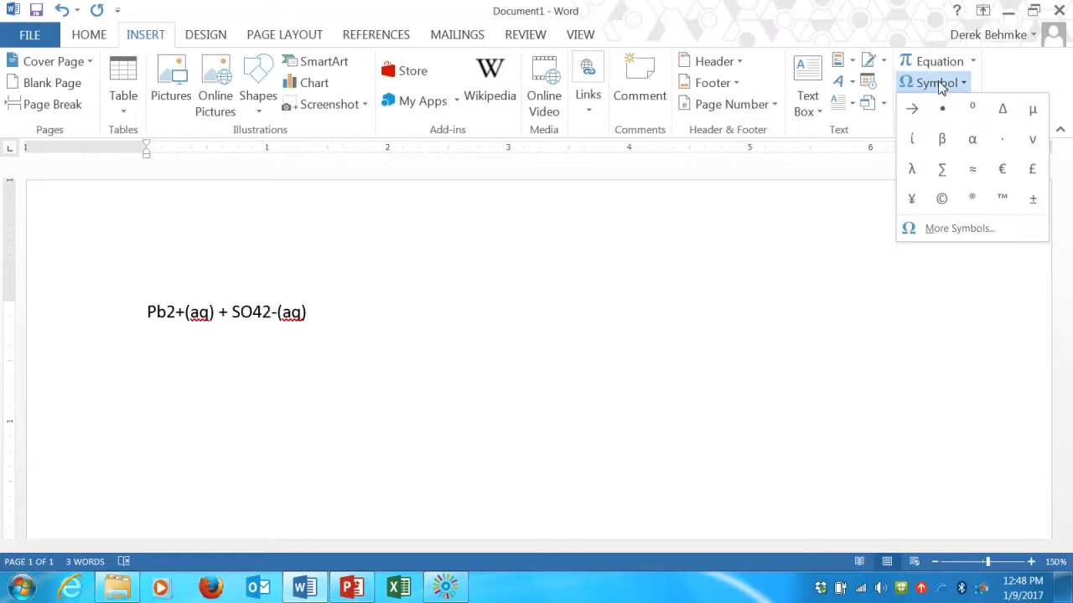
click(917, 91)
click(962, 88)
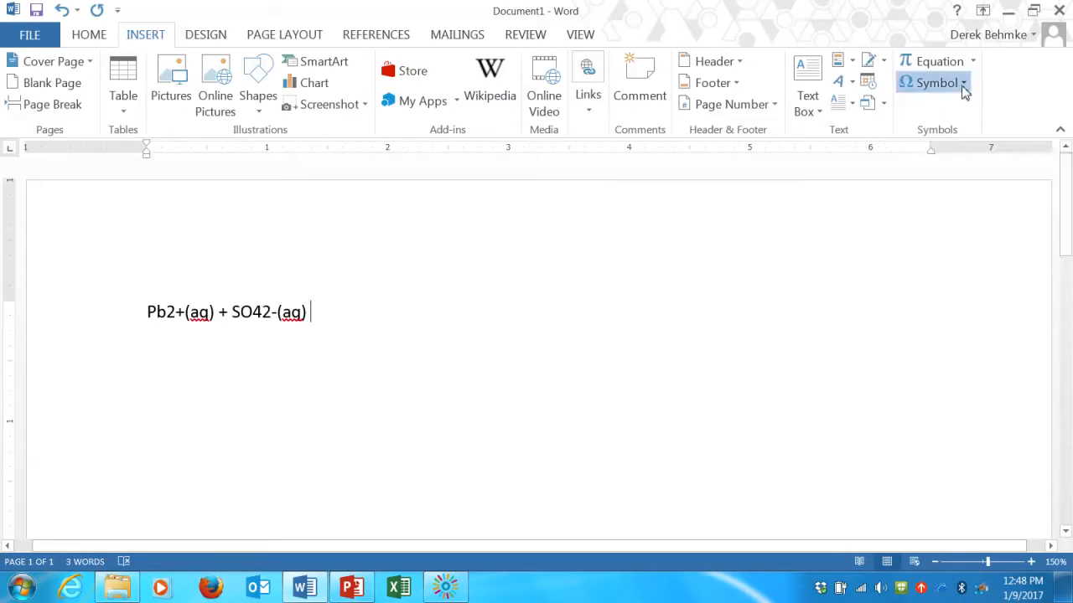
click(922, 88)
click(914, 90)
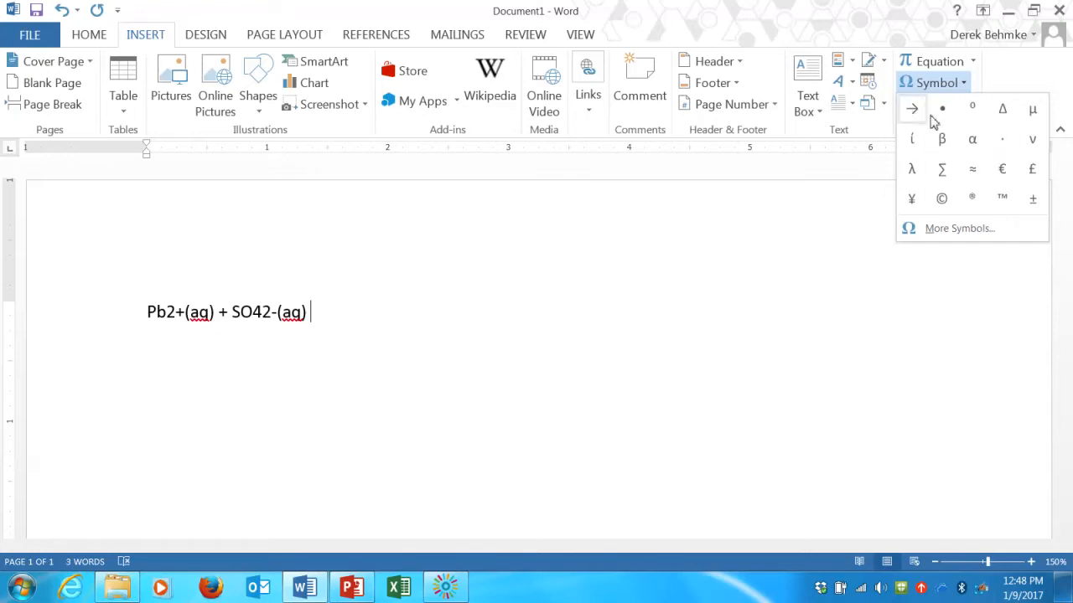
click(958, 231)
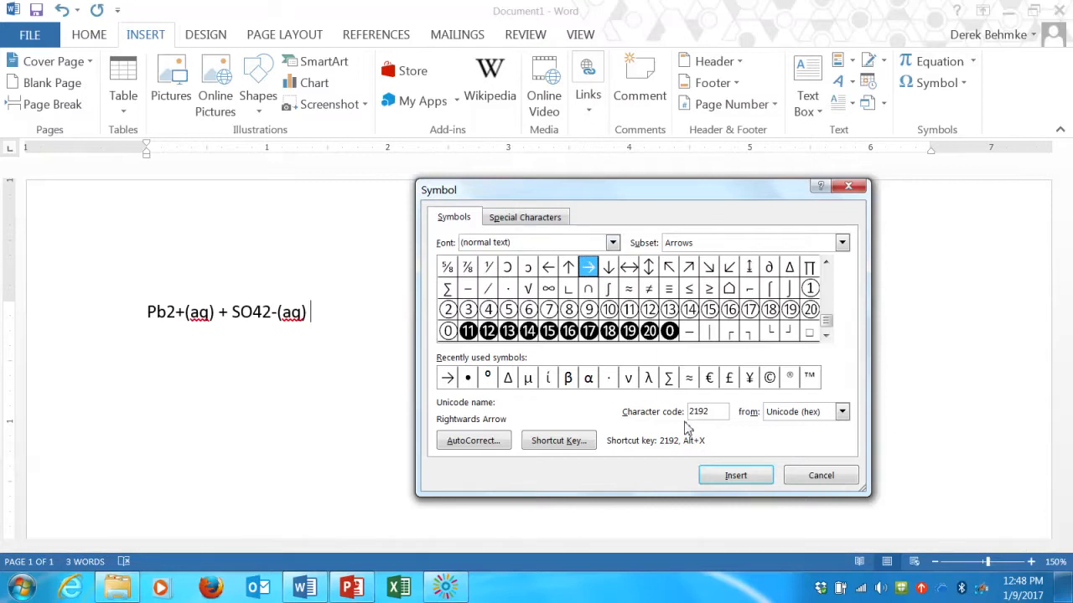
click(736, 478)
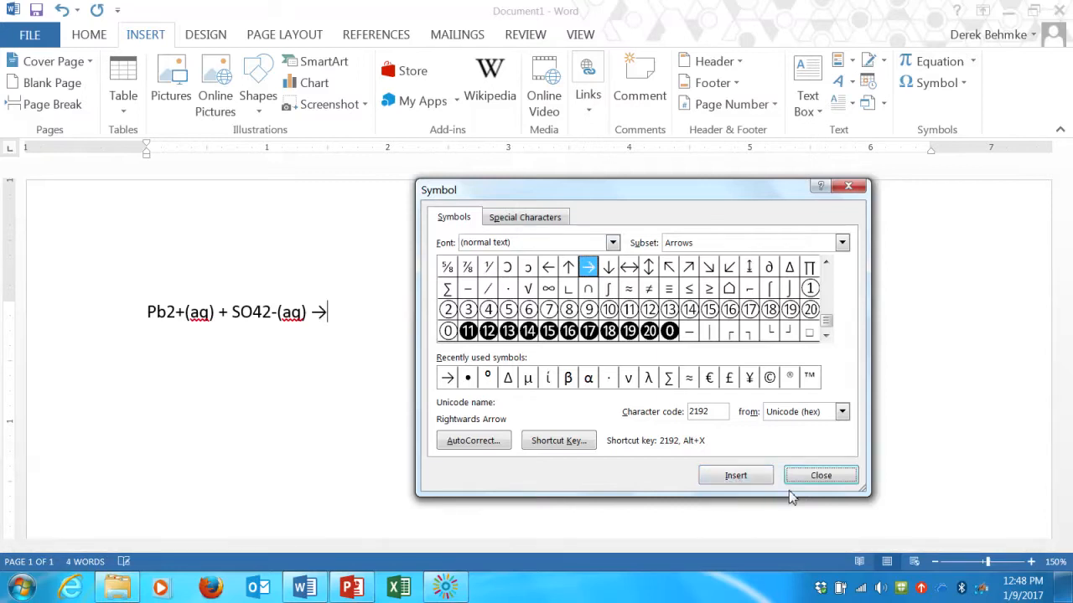
click(814, 476)
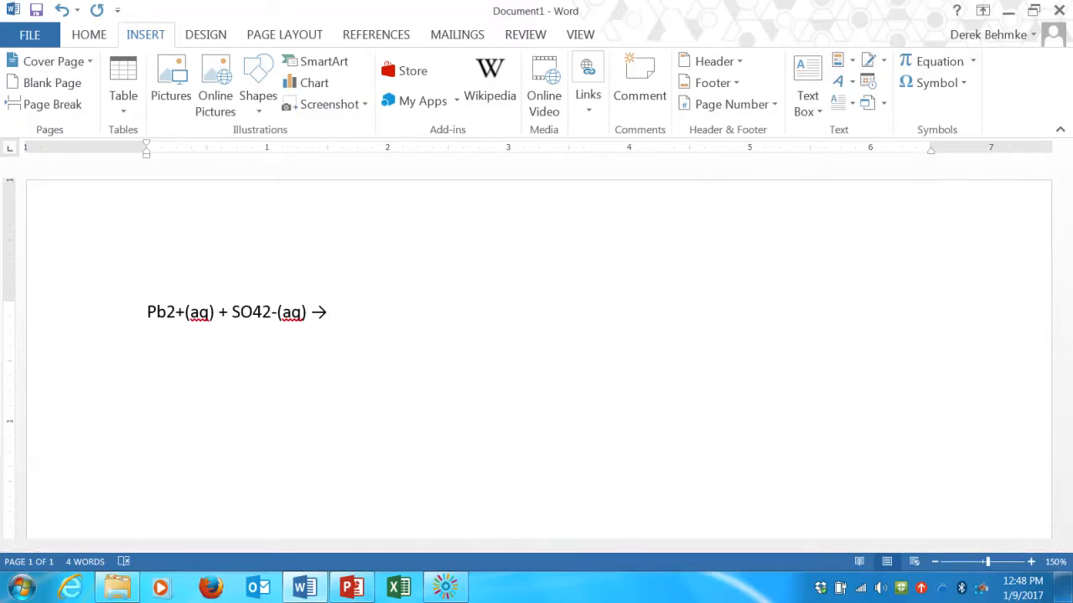
text(PbSO4(s))
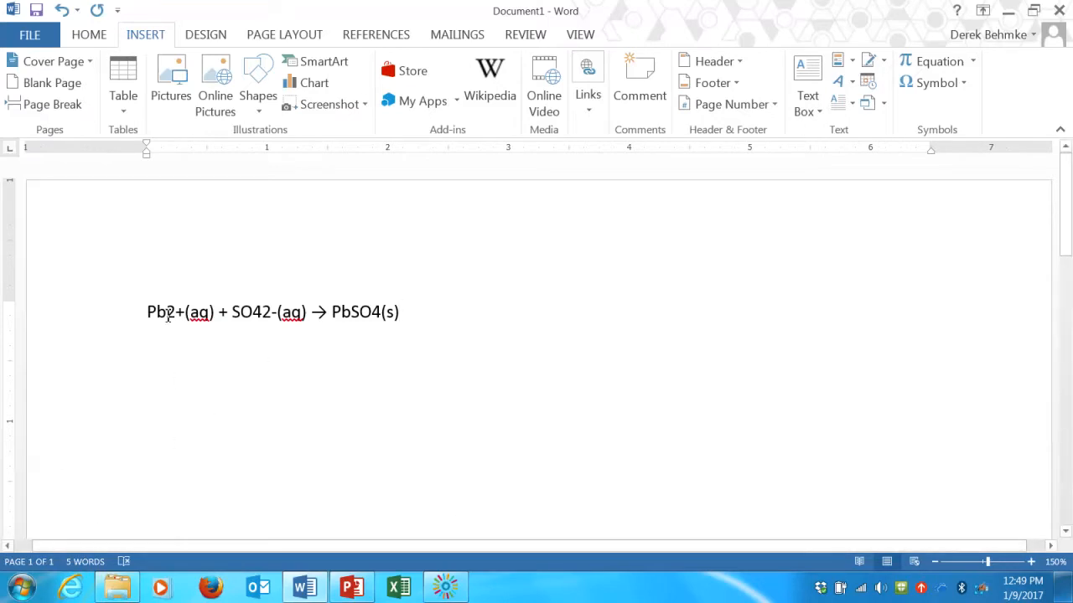
Format the 2+ charge of the Pb ion as superscript through the font settings.
drag(175, 312, 186, 313)
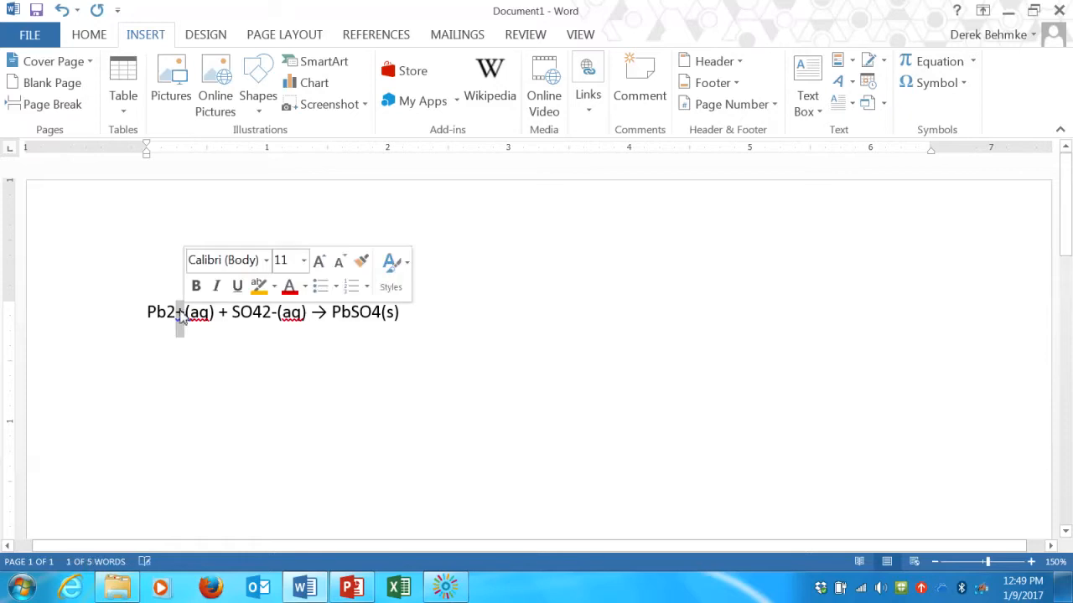
click(178, 311)
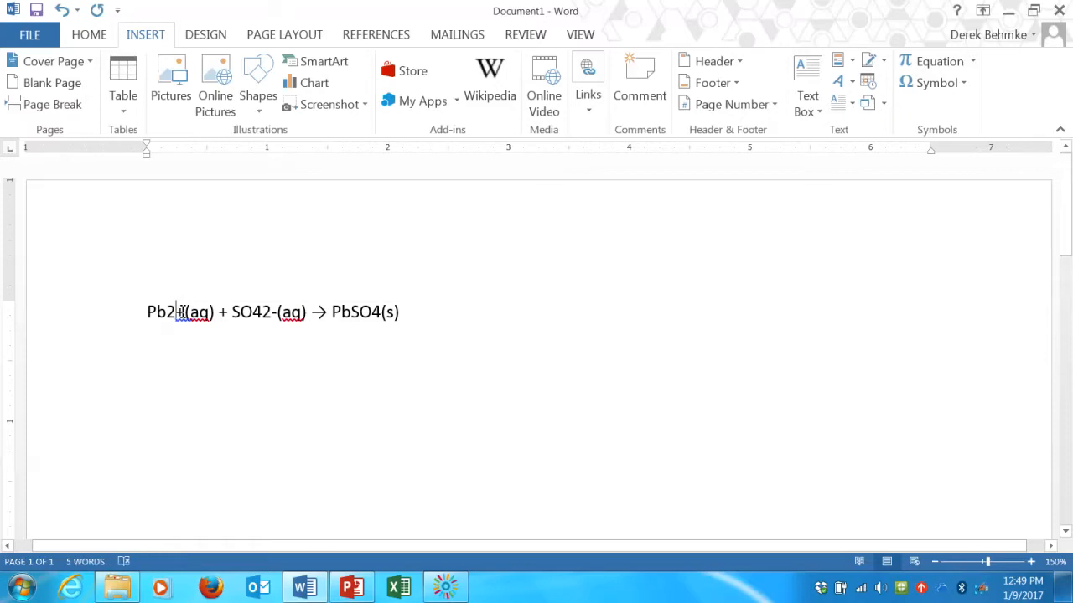
key(shift+Left)
key(shift+Right)
drag(168, 307, 179, 310)
key(shift+Right)
right_click(177, 317)
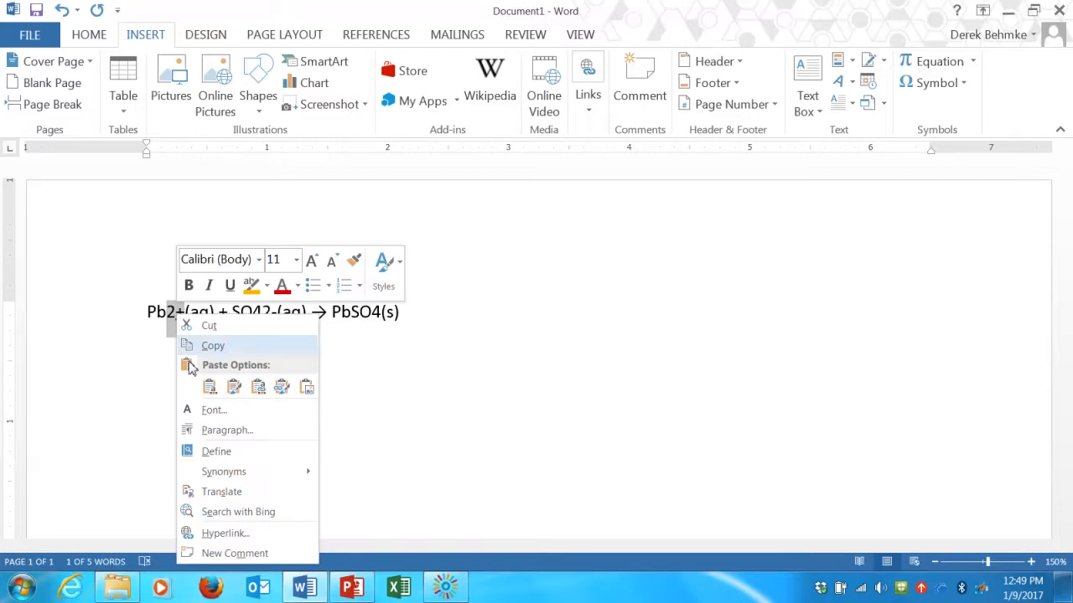
click(233, 410)
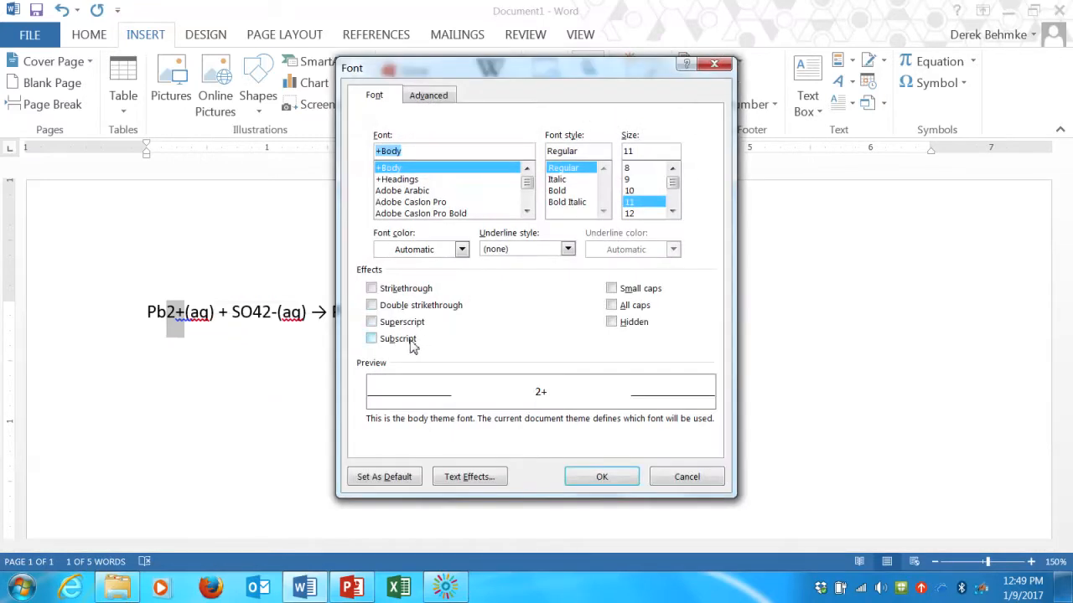
click(371, 322)
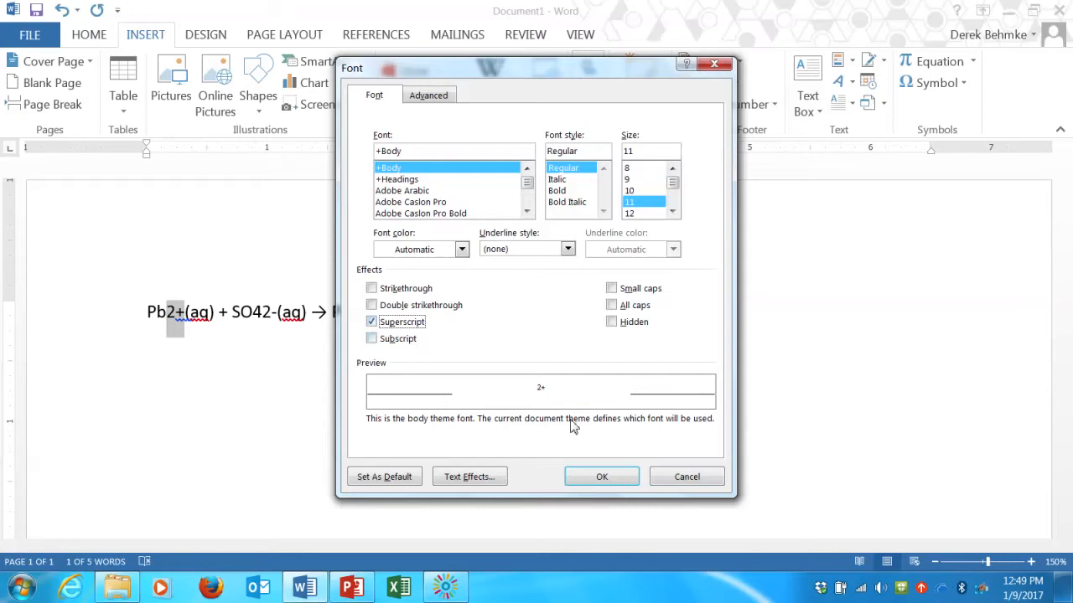
click(611, 476)
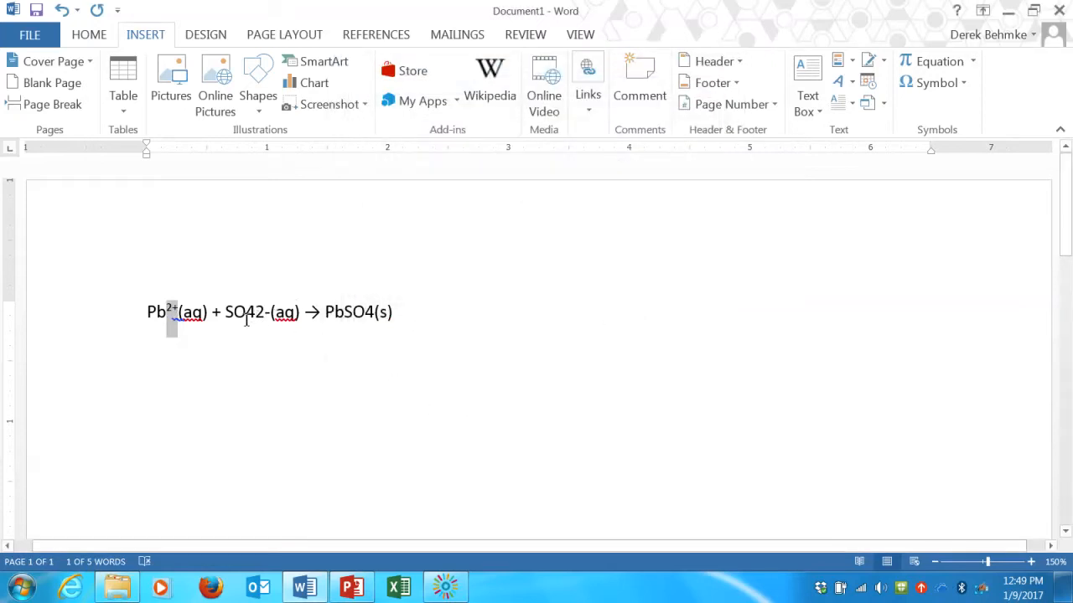
Format the 4 of the sulfate ion among the reactants as subscript.
drag(245, 320, 255, 320)
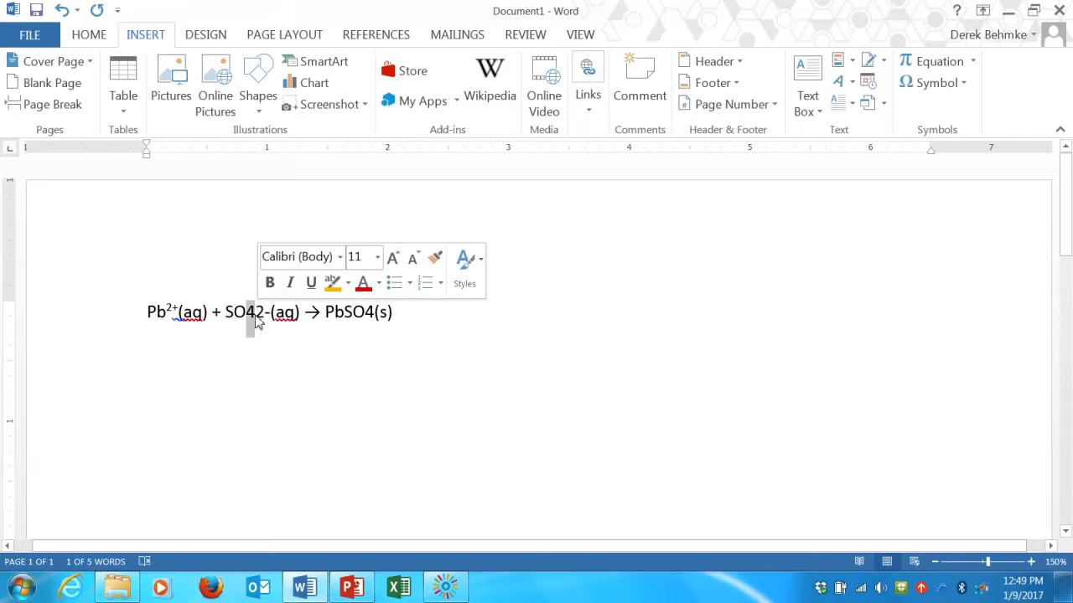
right_click(252, 326)
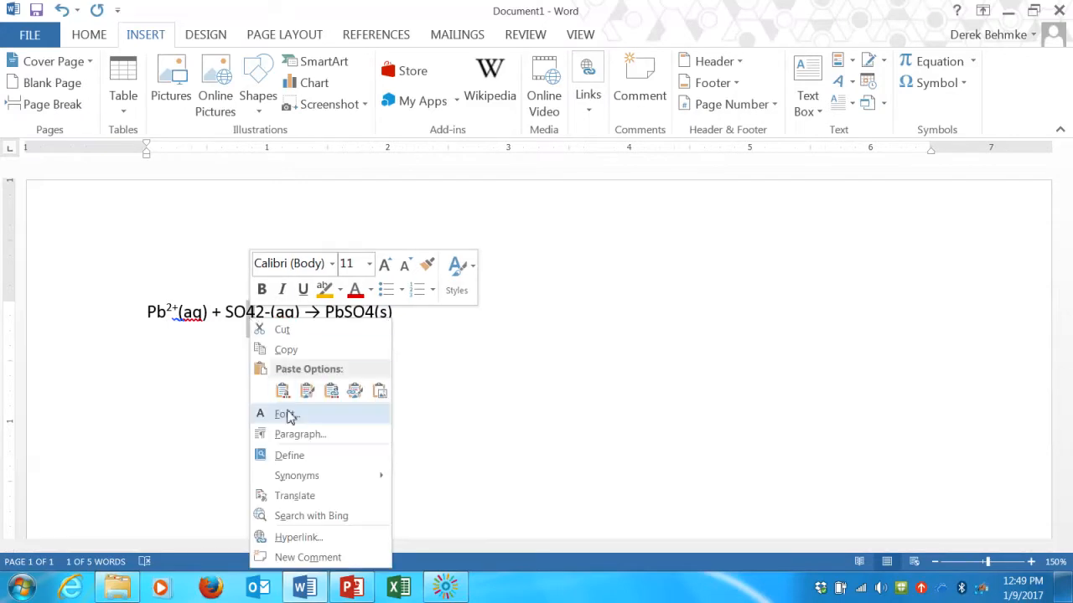
click(294, 419)
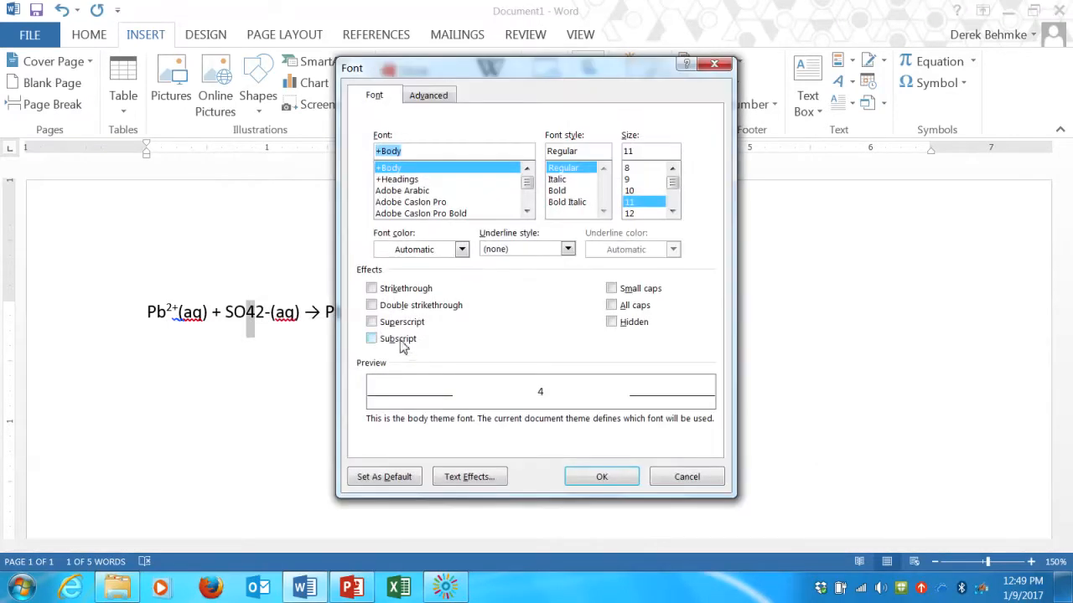
click(371, 338)
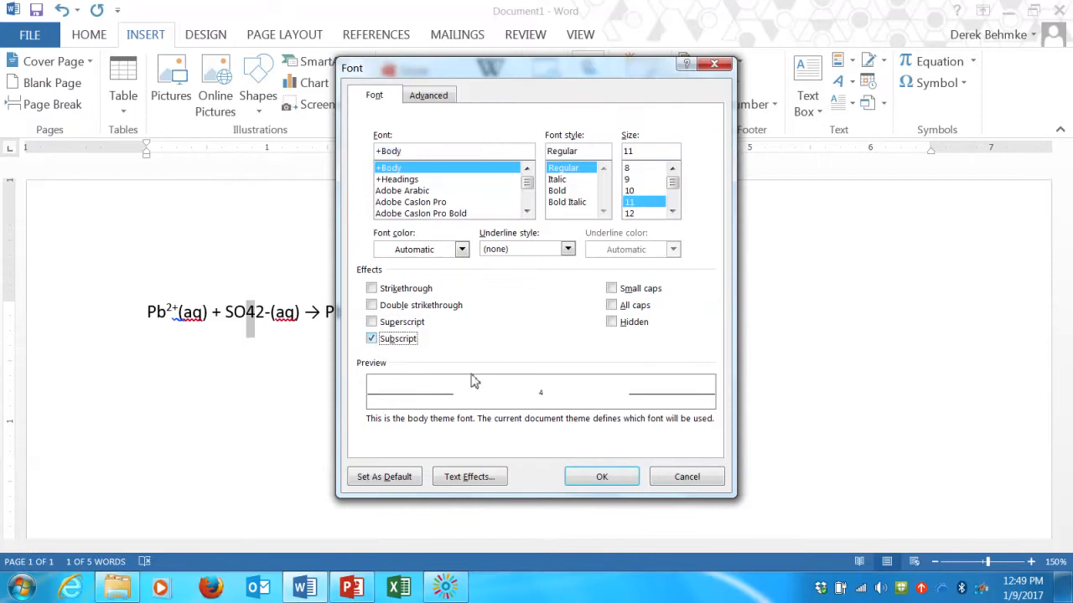
click(601, 478)
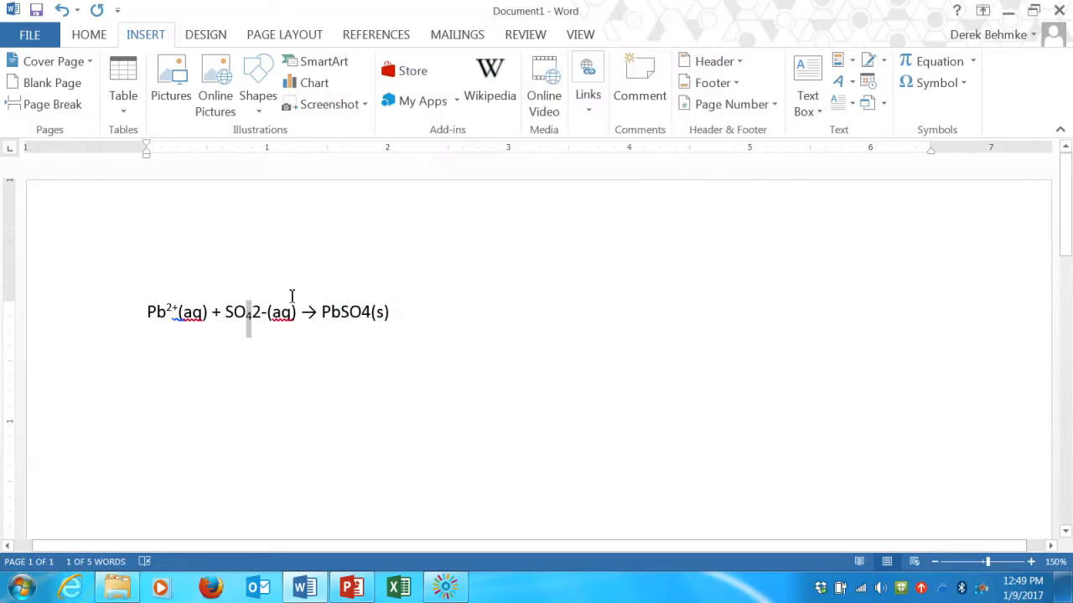
Format the 2- charge of the sulfate ion as superscript.
key(Right)
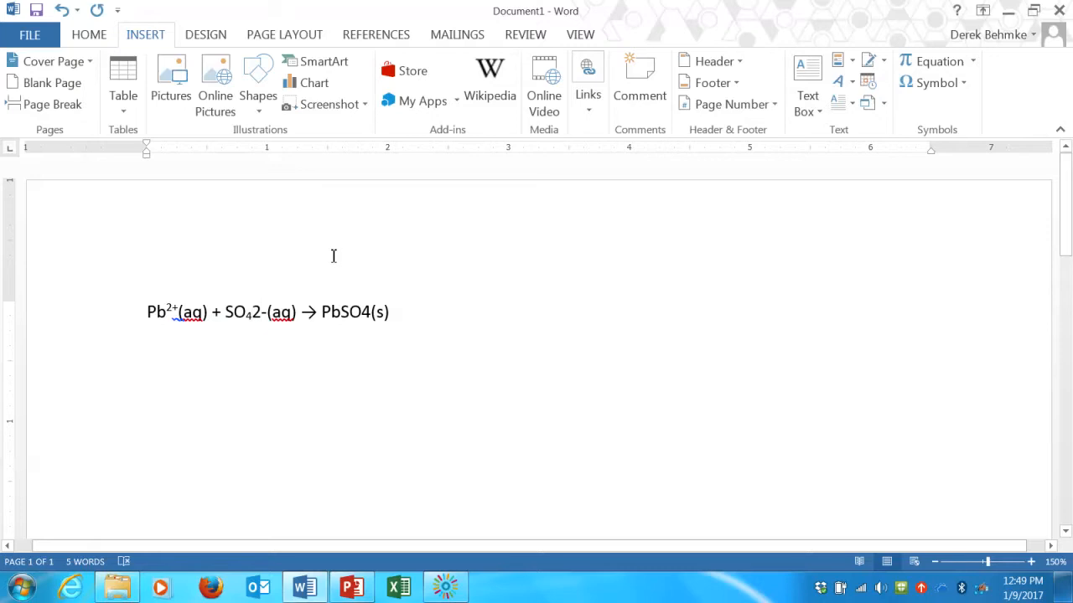
key(shift+Right)
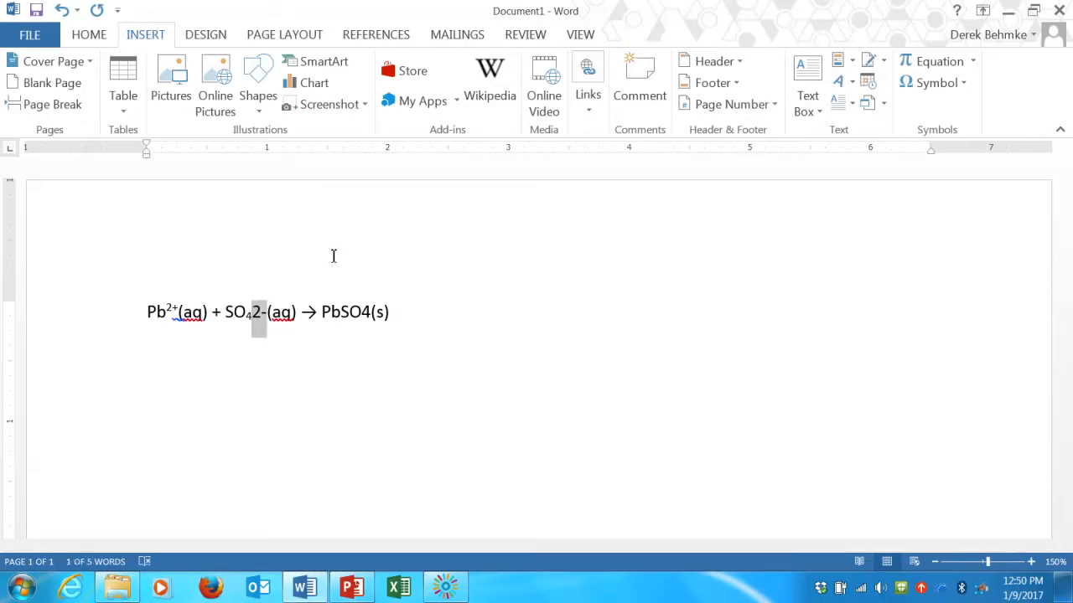
right_click(259, 315)
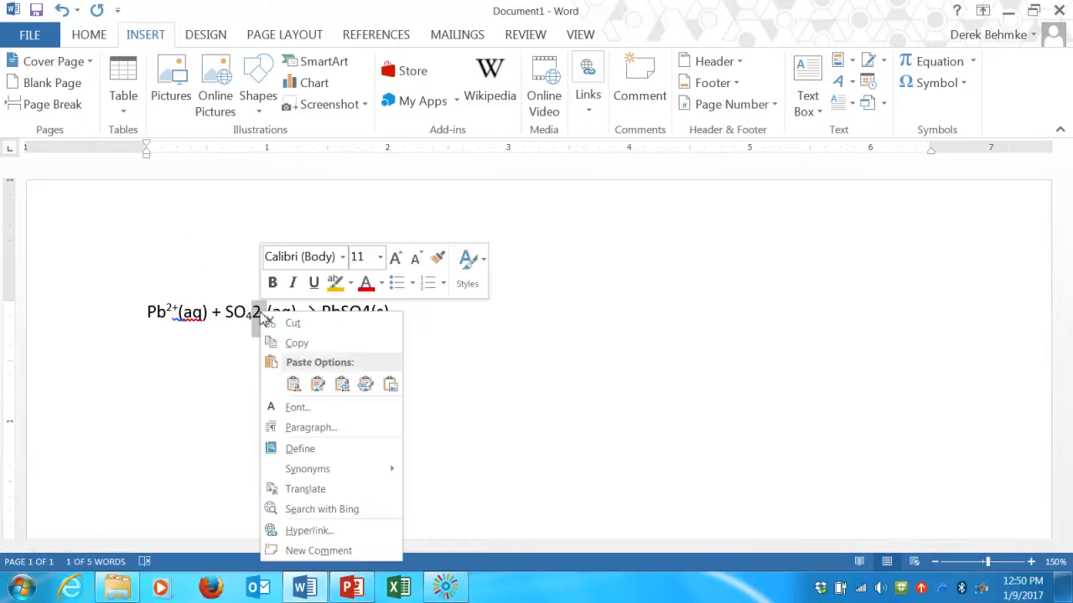
click(296, 411)
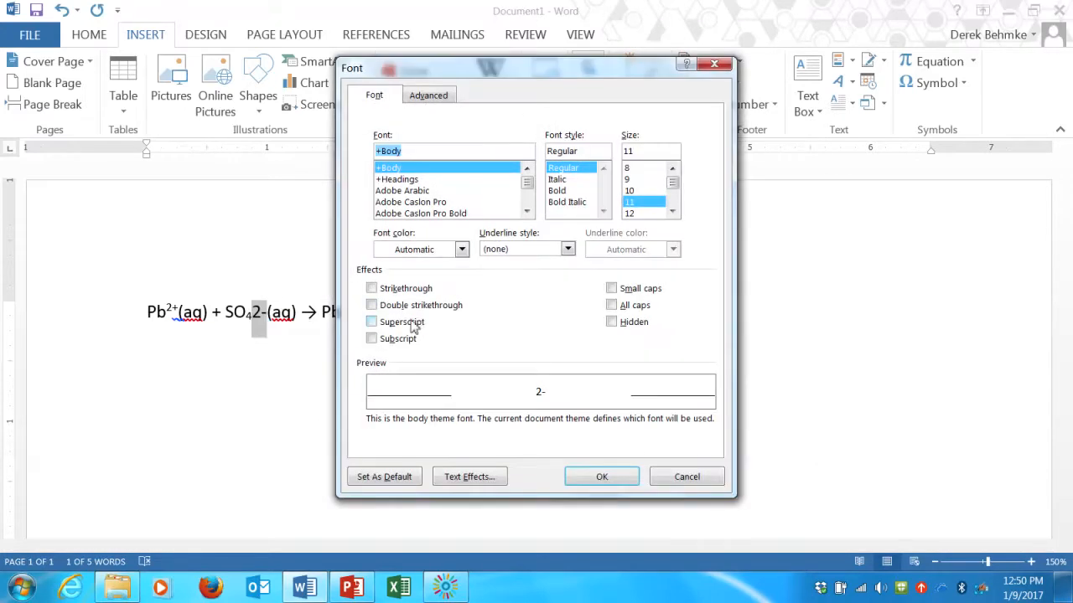
click(411, 326)
click(605, 478)
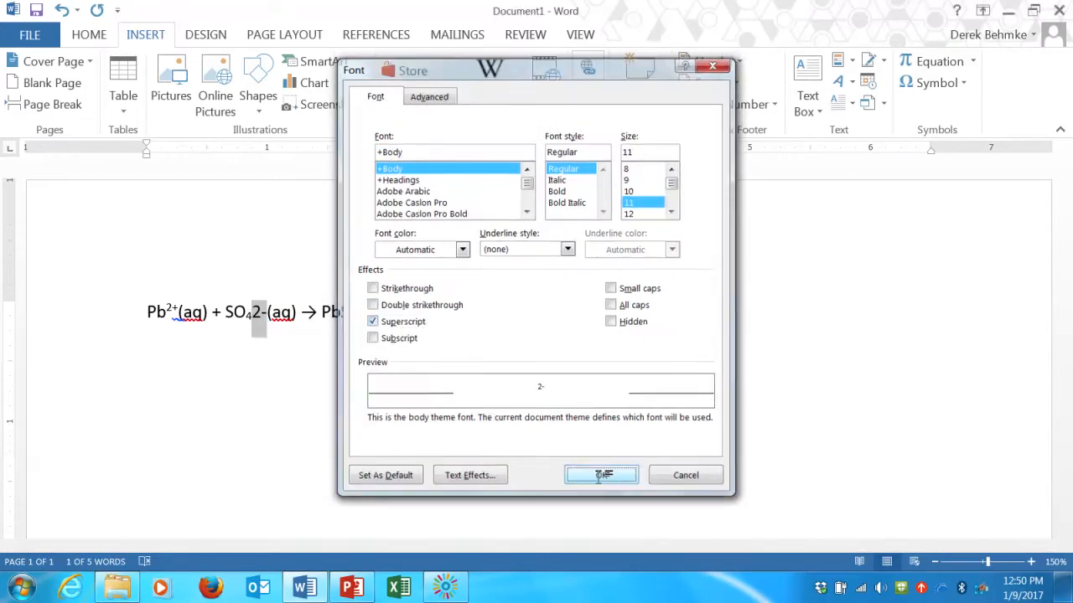
Format the 4 in the product PbSO4(s) as subscript and deselect the text.
drag(355, 311, 369, 311)
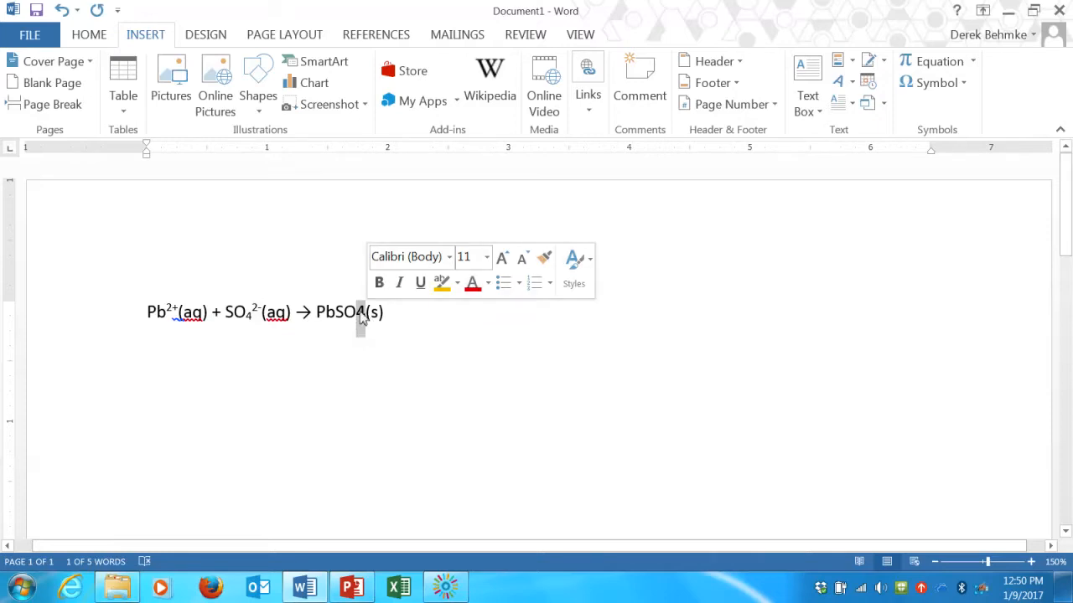
right_click(360, 313)
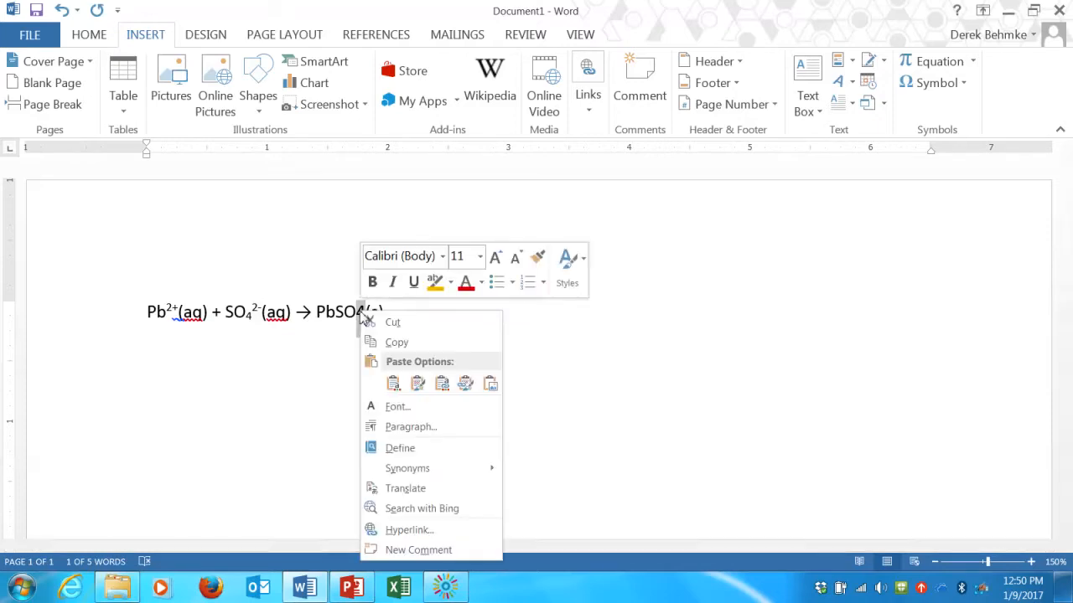
click(443, 415)
click(394, 340)
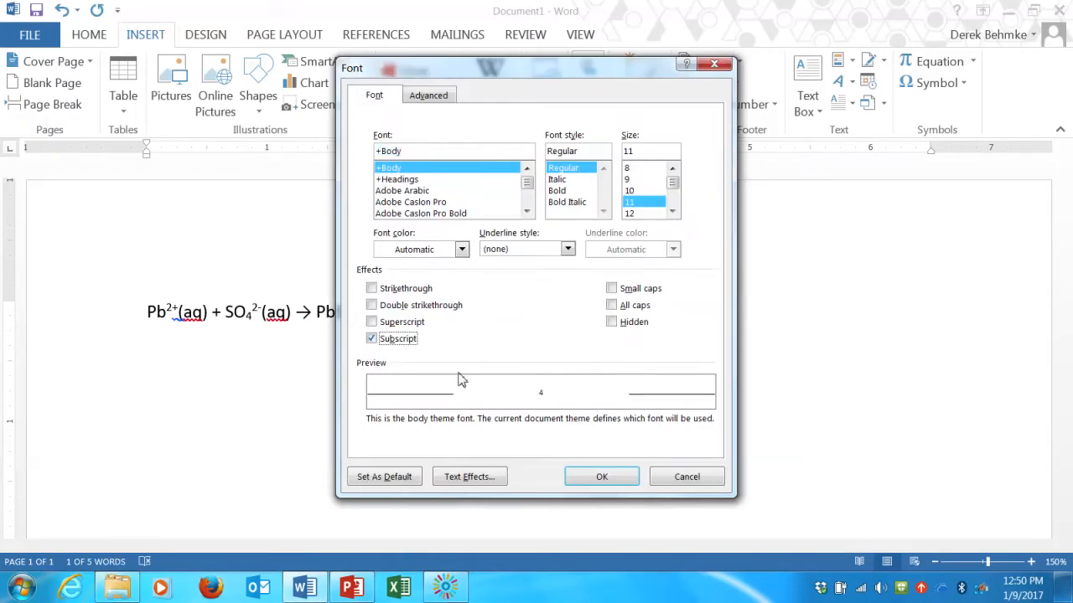
click(578, 477)
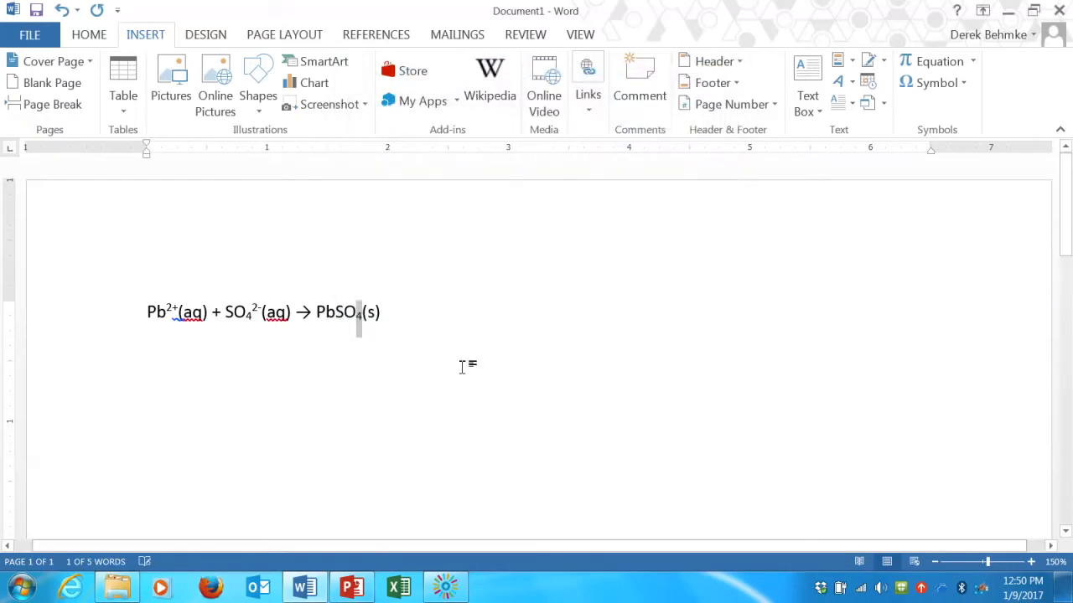
click(503, 347)
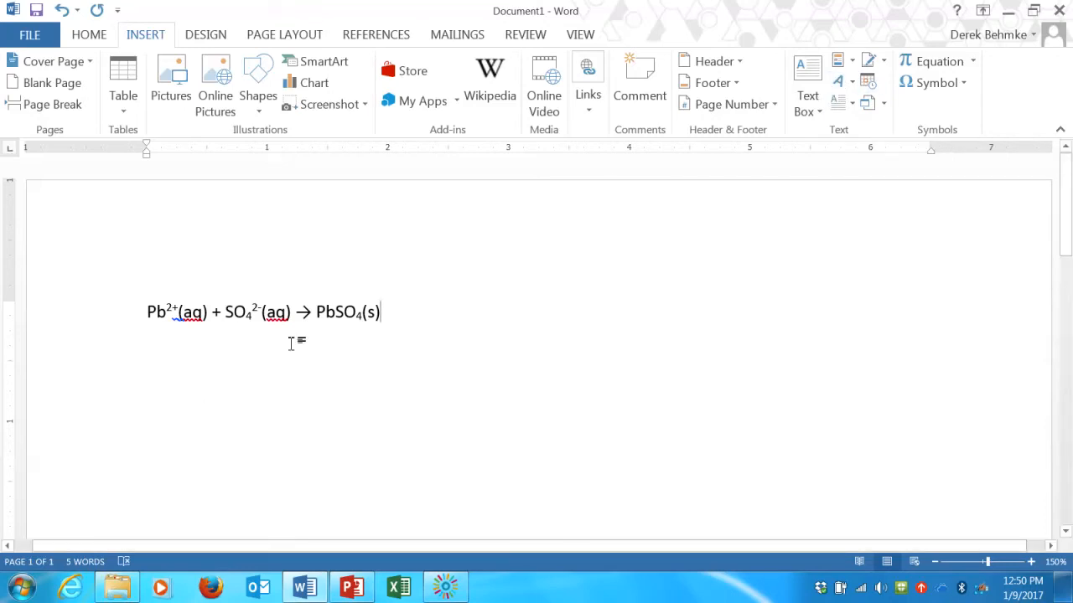
Switch to the PowerPoint presentation and view the example equation on slide 2.
click(355, 589)
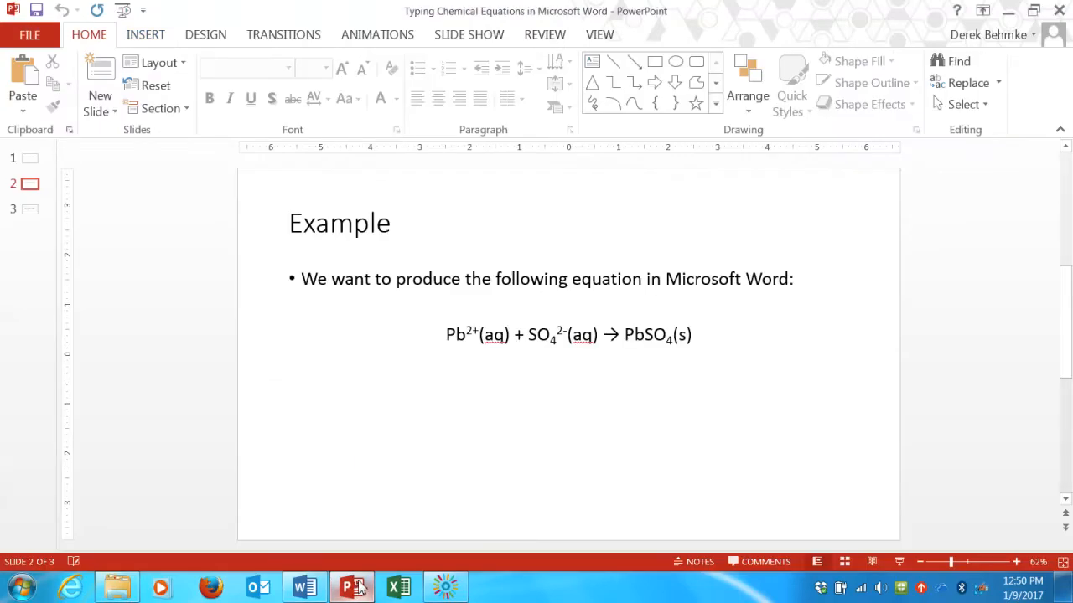
Switch back to the Word document and save it to the computer's Desktop folder as a Word Document named Pb2.
click(308, 589)
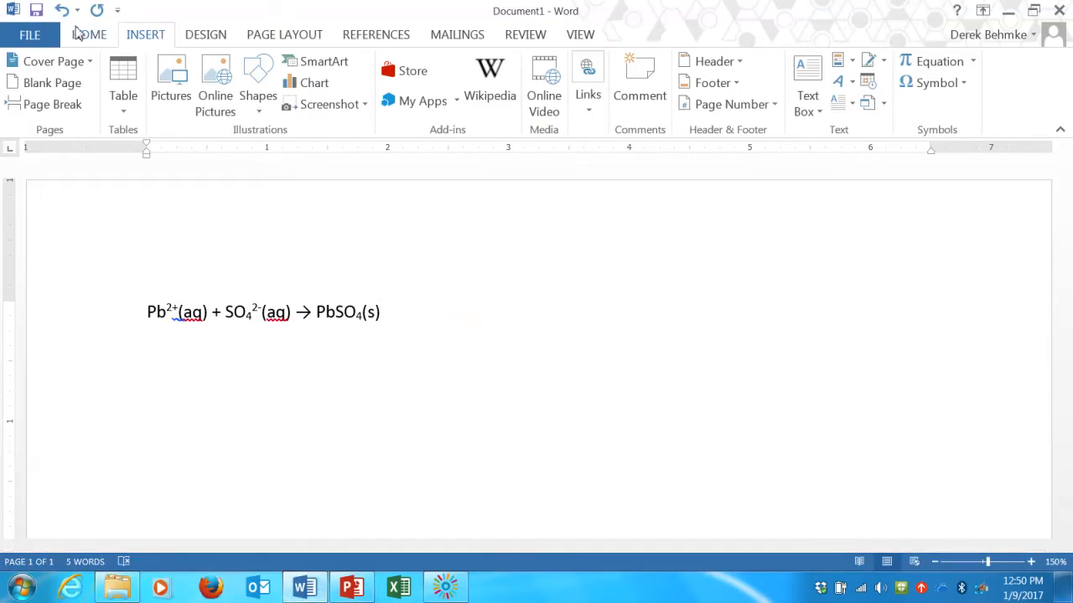
click(42, 32)
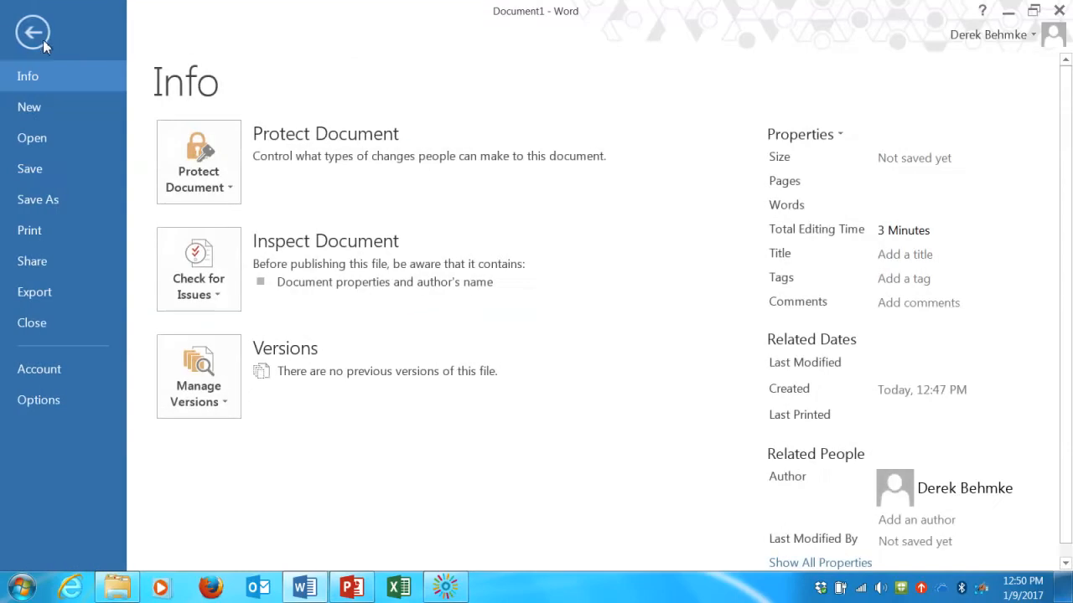
click(65, 168)
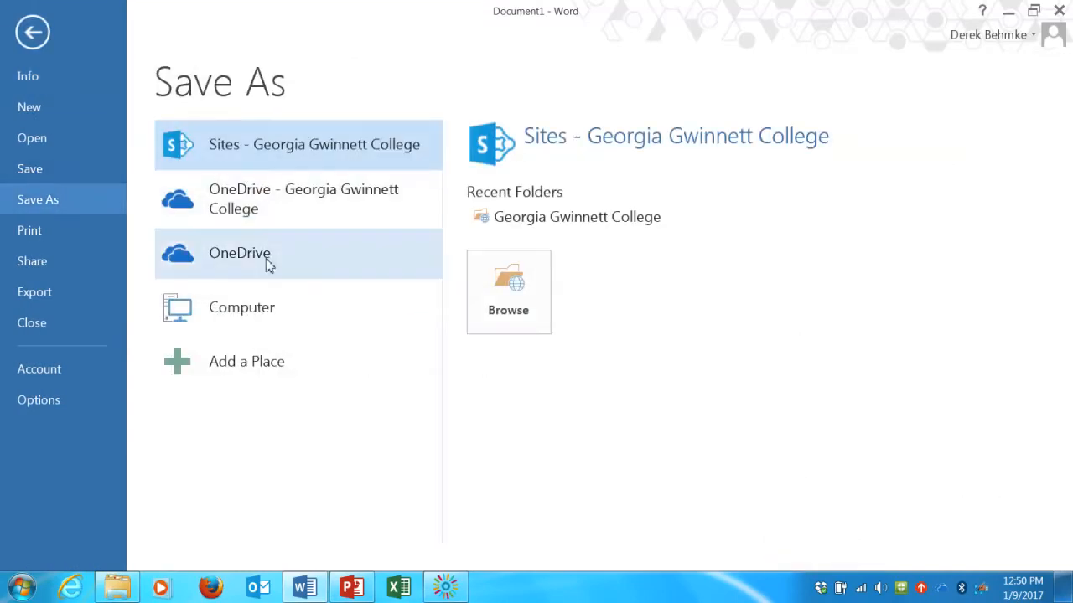
click(280, 309)
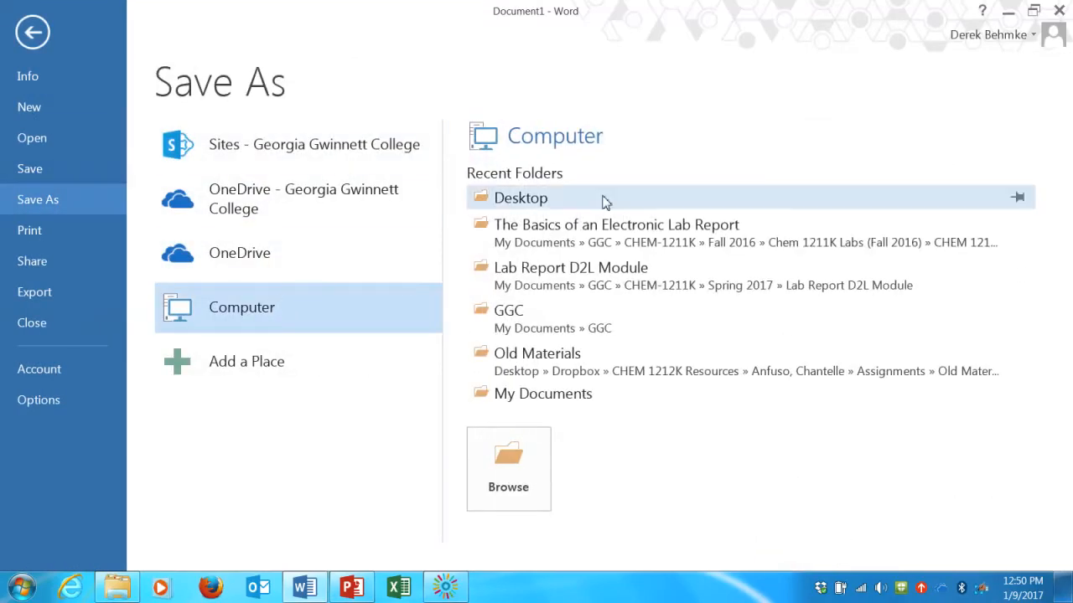
click(570, 204)
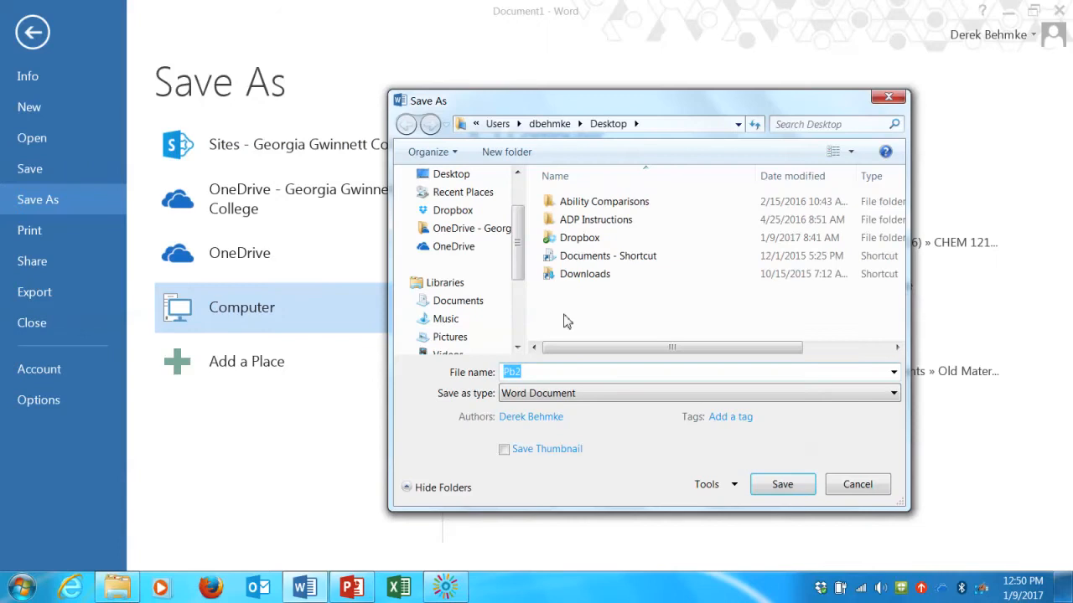
click(796, 488)
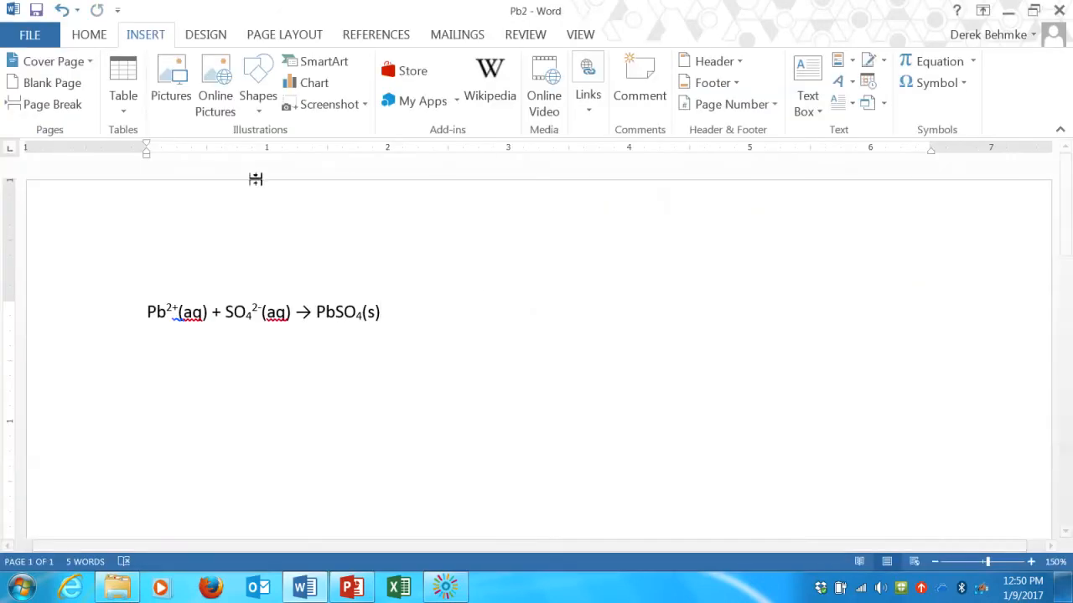
Switch to the PowerPoint presentation, start the slide show from slide 2 and advance to the Practice slide.
click(352, 587)
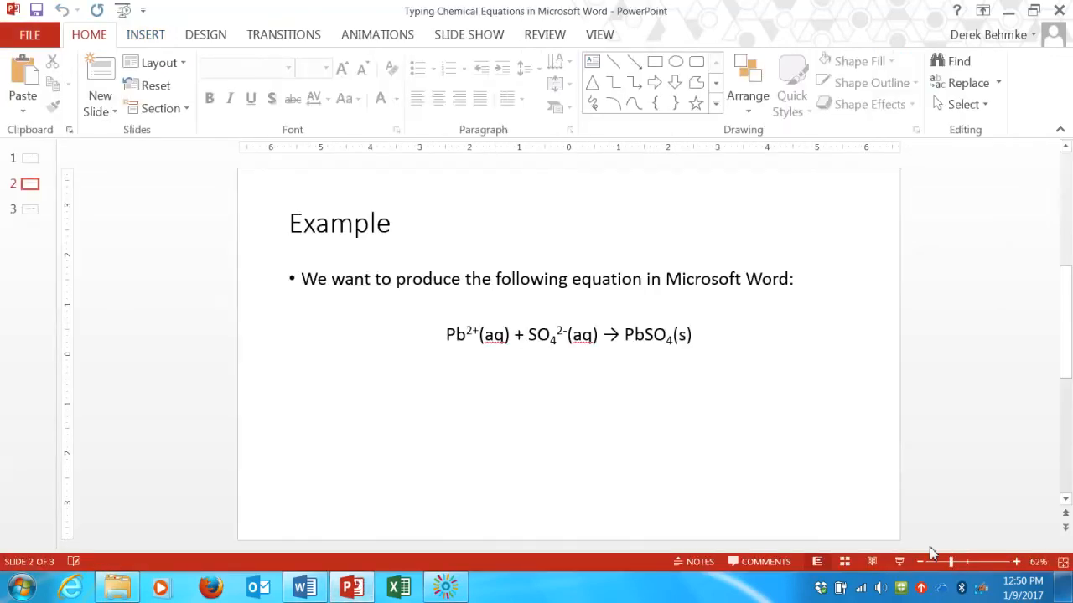
click(899, 561)
key(Right)
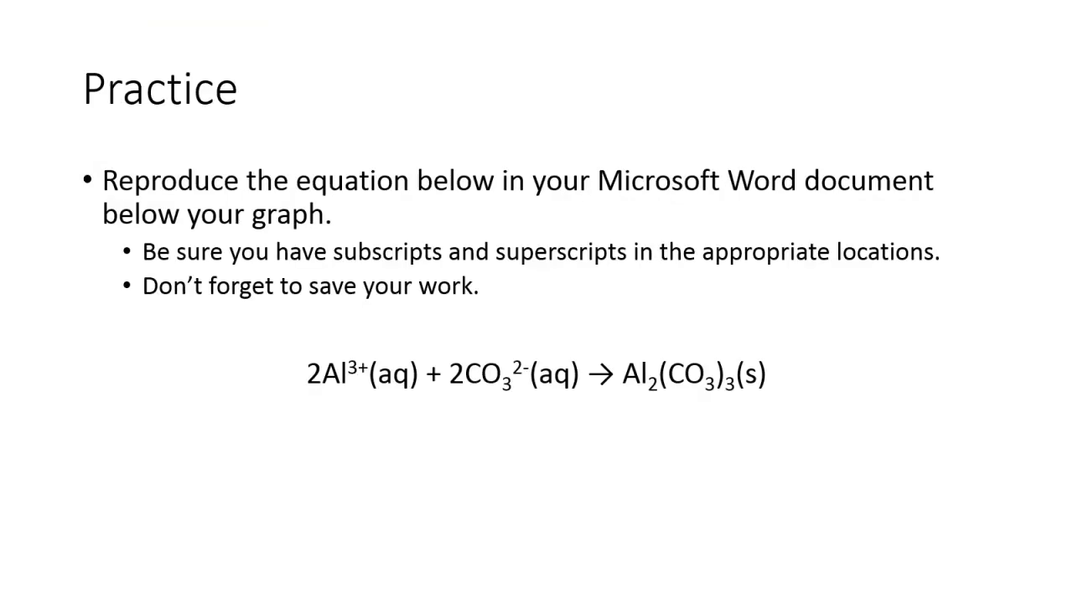